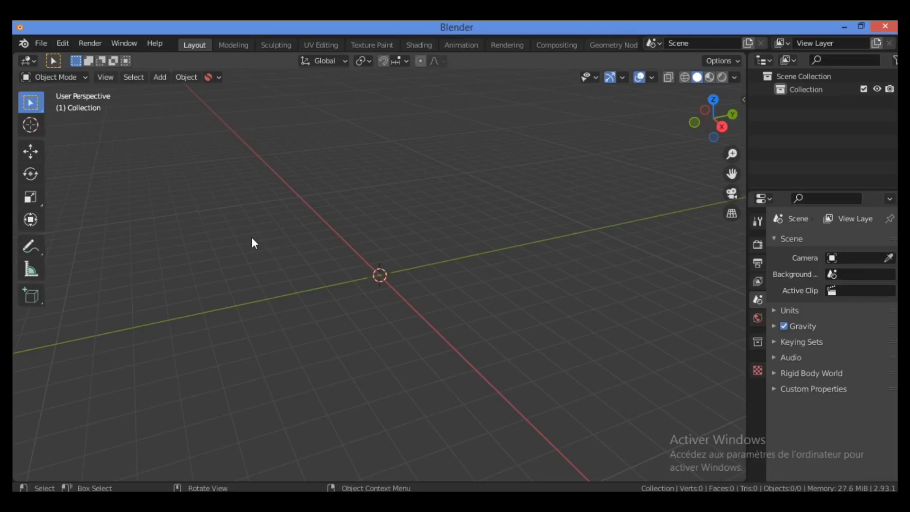
Add a cube mesh at the centre of the scene.
{"action": "key", "text": "shift+a"}
{"action": "mouse_move", "coordinate": [267, 234]}
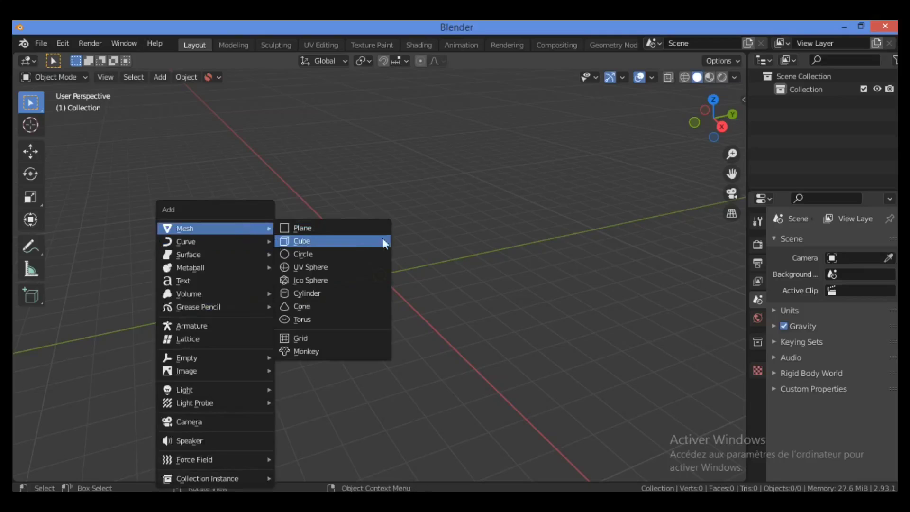
{"action": "left_click", "coordinate": [373, 240]}
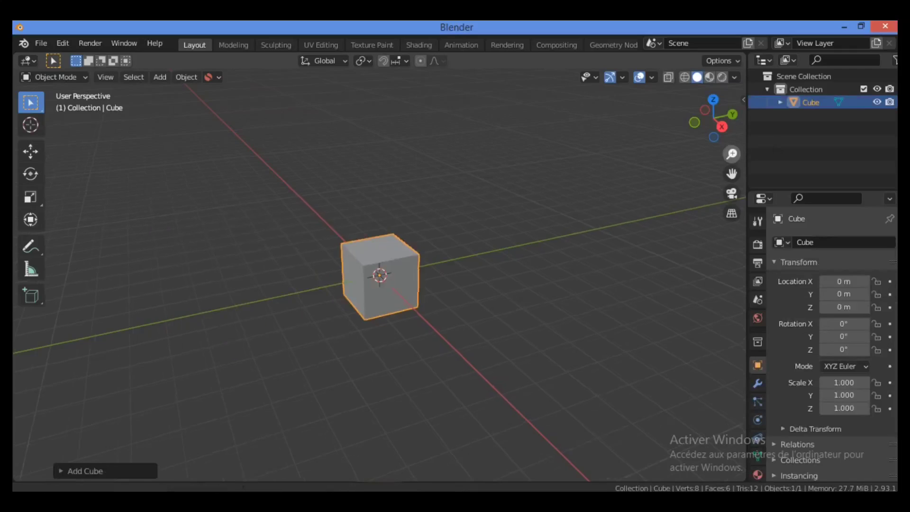
{"action": "scroll", "coordinate": [430, 251], "scroll_direction": "up", "scroll_amount": 3}
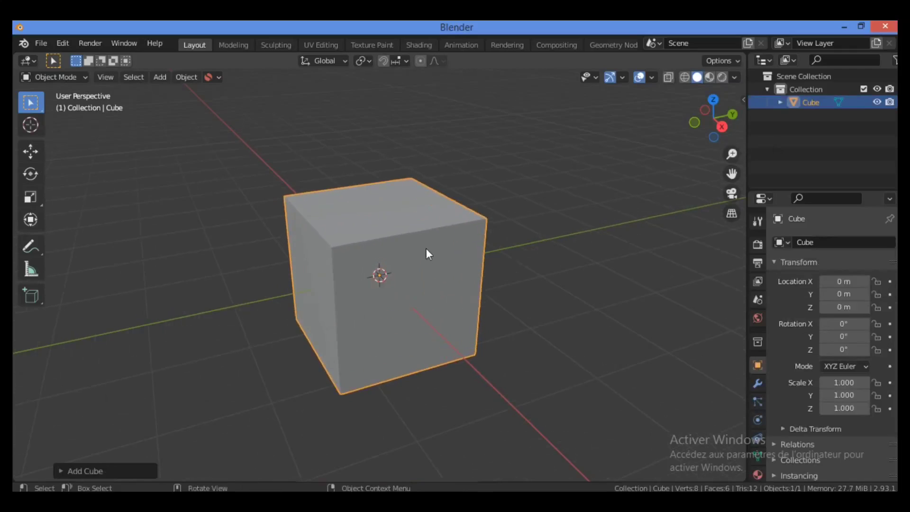
Enter Edit Mode and add one centred horizontal loop cut around the cube.
{"action": "key", "text": "Tab"}
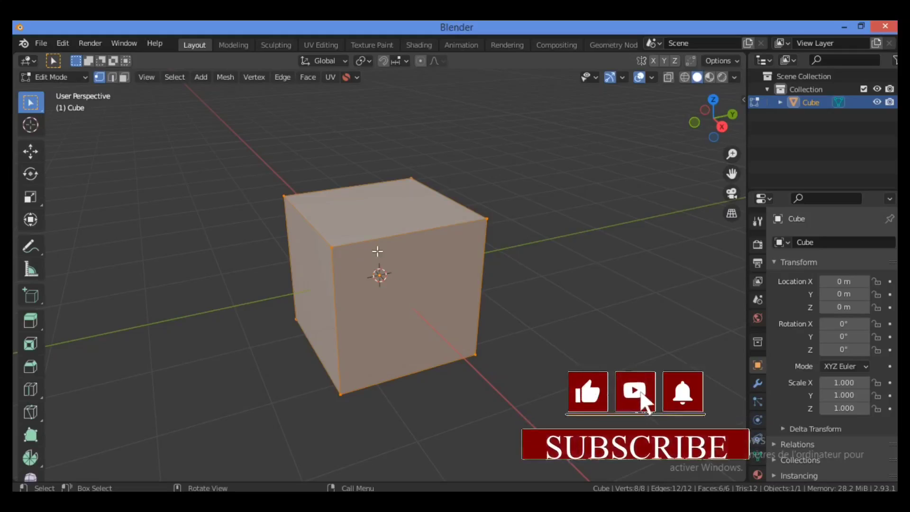
{"action": "key", "text": "ctrl+r"}
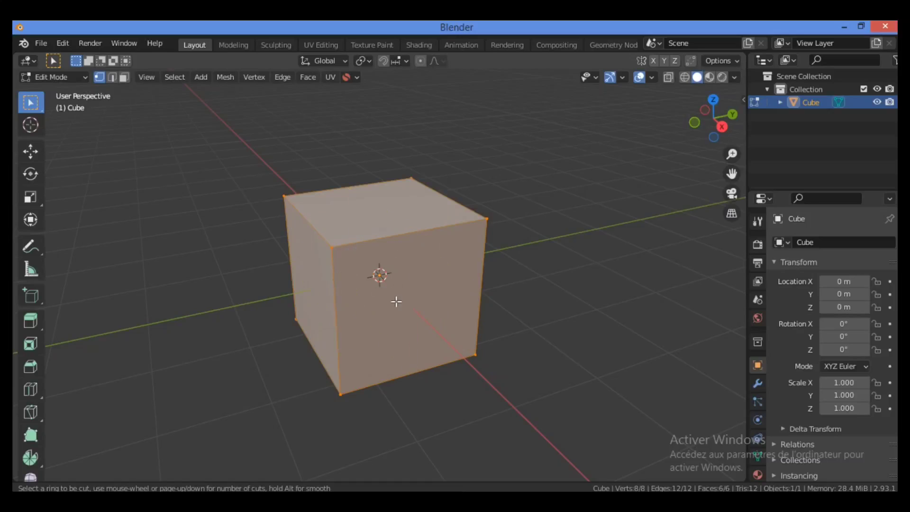
{"action": "left_click", "coordinate": [480, 282]}
{"action": "right_click", "coordinate": [480, 282]}
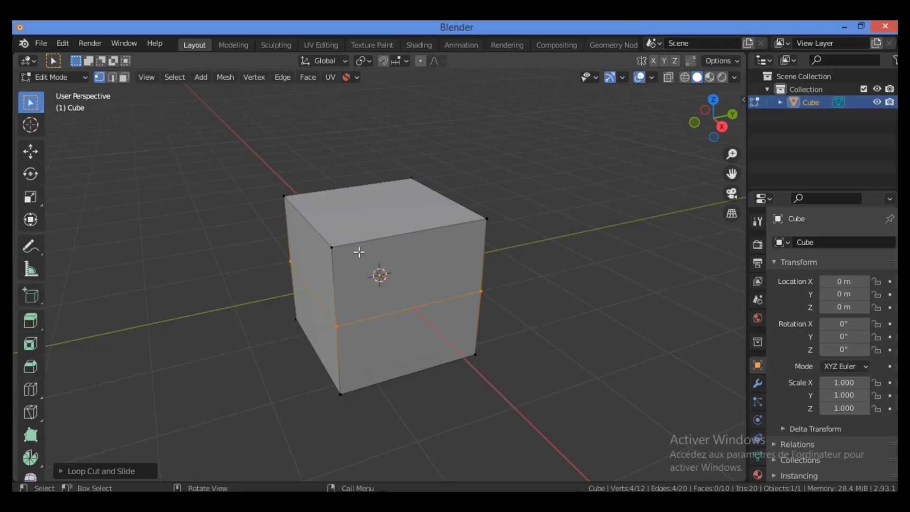
Select the cube's top and bottom faces in face selection mode and delete them.
{"action": "key", "text": "3"}
{"action": "middle_click_drag", "start_coordinate": [245, 197], "coordinate": [423, 213]}
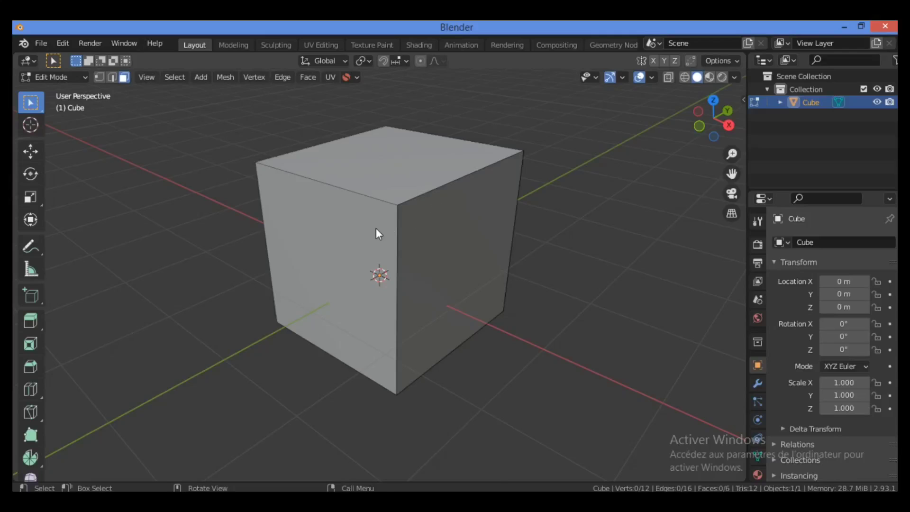
{"action": "key", "text": "Tab"}
{"action": "key", "text": "Tab"}
{"action": "left_click", "coordinate": [100, 78]}
{"action": "left_click", "coordinate": [125, 78]}
{"action": "left_click", "coordinate": [368, 166]}
{"action": "mouse_move", "coordinate": [716, 126]}
{"action": "left_mouse_down"}
{"action": "mouse_move", "coordinate": [730, 124]}
{"action": "mouse_move", "coordinate": [706, 139]}
{"action": "left_mouse_up"}
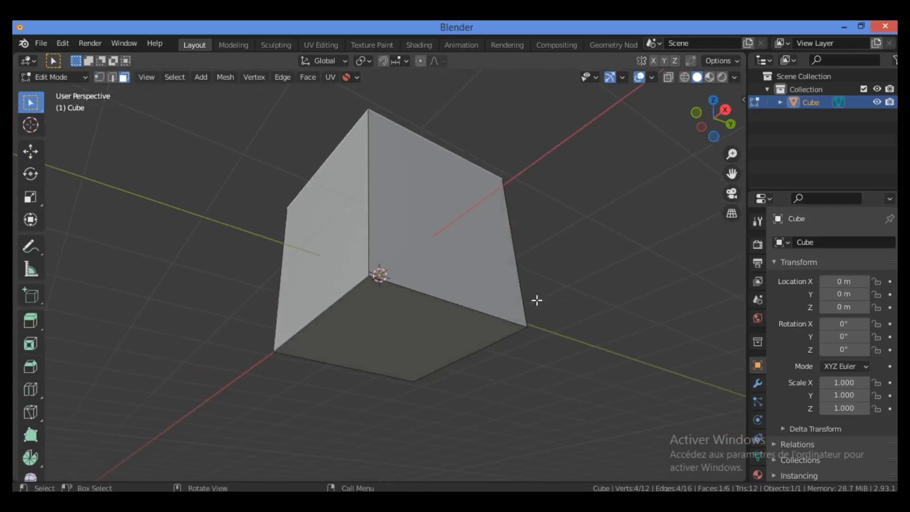
{"action": "left_click", "coordinate": [430, 316], "text": "shift"}
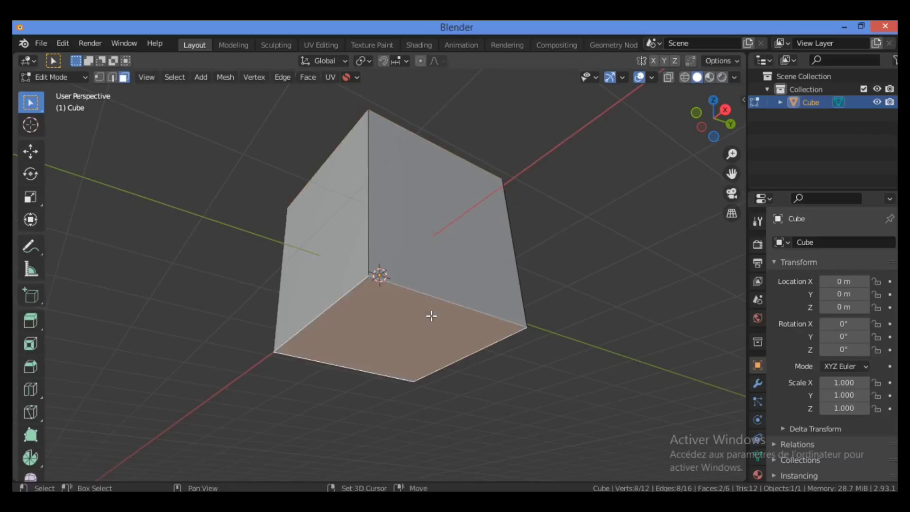
{"action": "left_click_drag", "start_coordinate": [701, 123], "coordinate": [541, 200]}
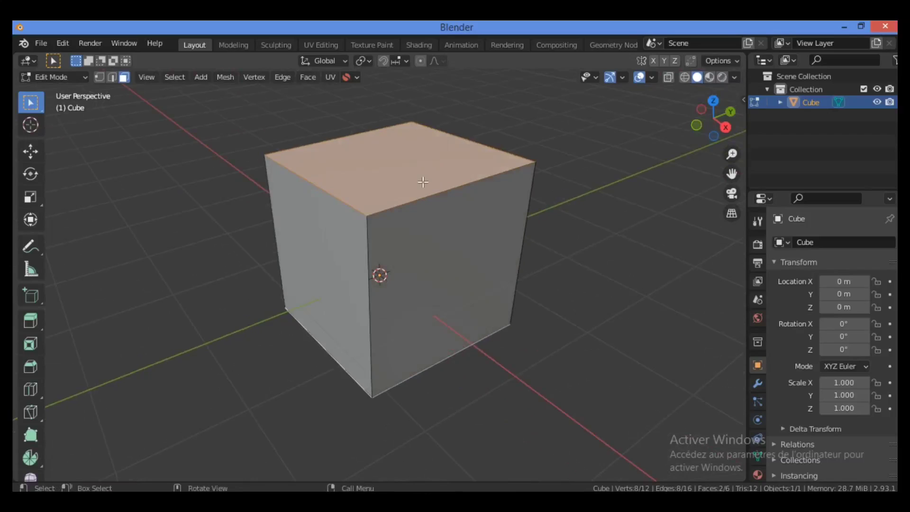
{"action": "key", "text": "x"}
{"action": "left_click", "coordinate": [403, 183]}
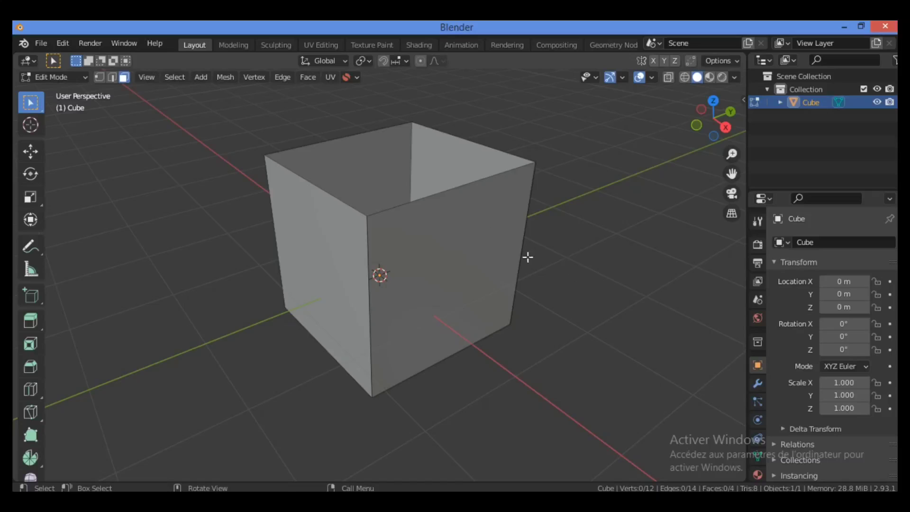
Add a Subdivision Surface modifier to the open cube.
{"action": "left_click", "coordinate": [757, 383]}
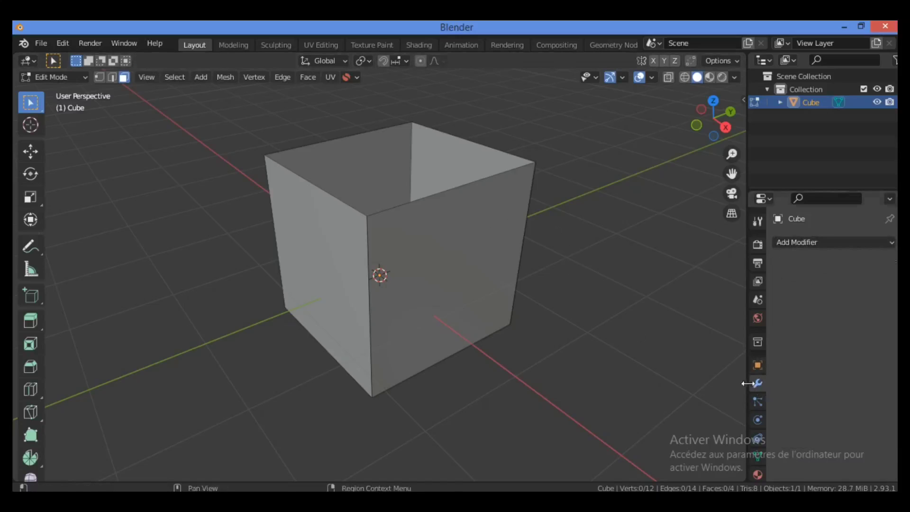
{"action": "left_click", "coordinate": [818, 241]}
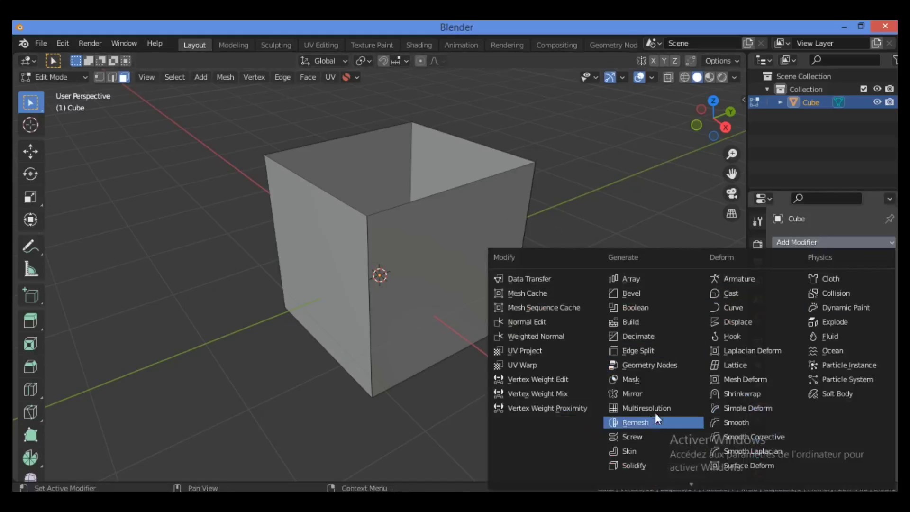
{"action": "scroll", "coordinate": [634, 465], "scroll_direction": "down", "scroll_amount": 4}
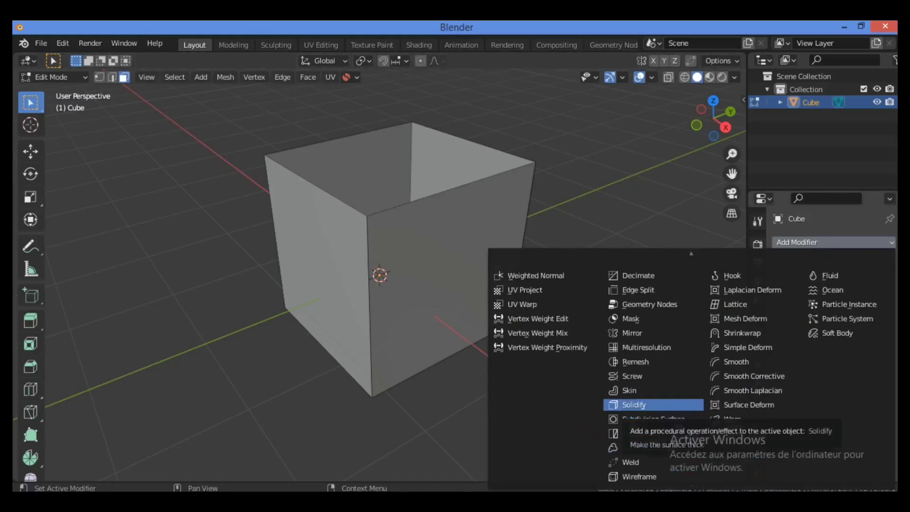
{"action": "left_click", "coordinate": [657, 416]}
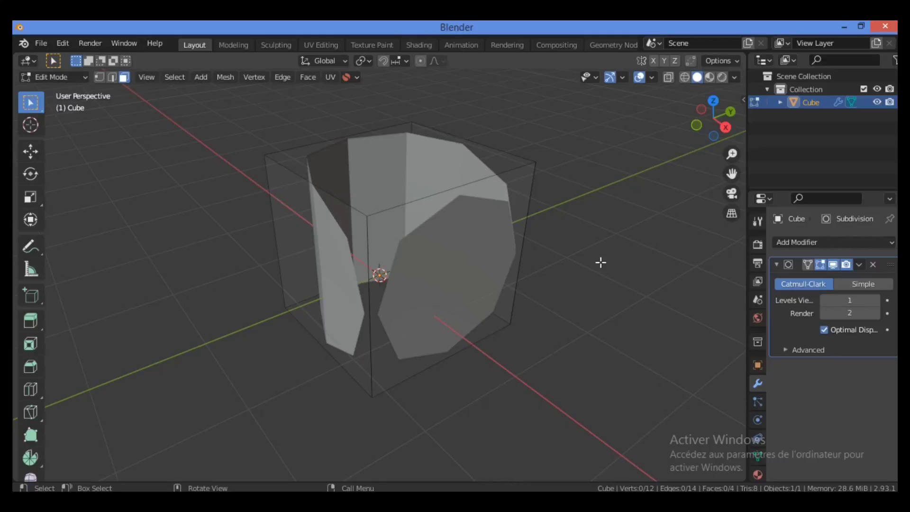
Dissolve the extra vertices midway along the cube's vertical edges, with the modifier's viewport display turned off for the edit and back on.
{"action": "left_click", "coordinate": [832, 265]}
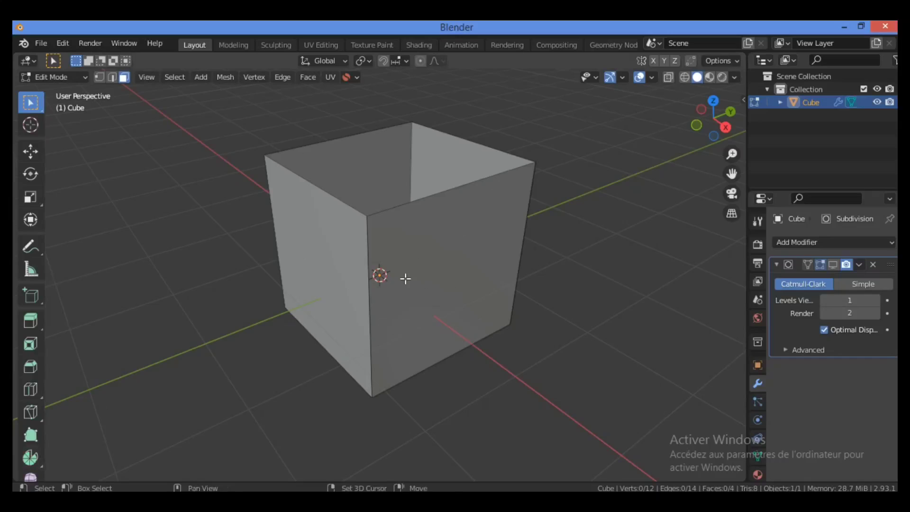
{"action": "key", "text": "ctrl+z"}
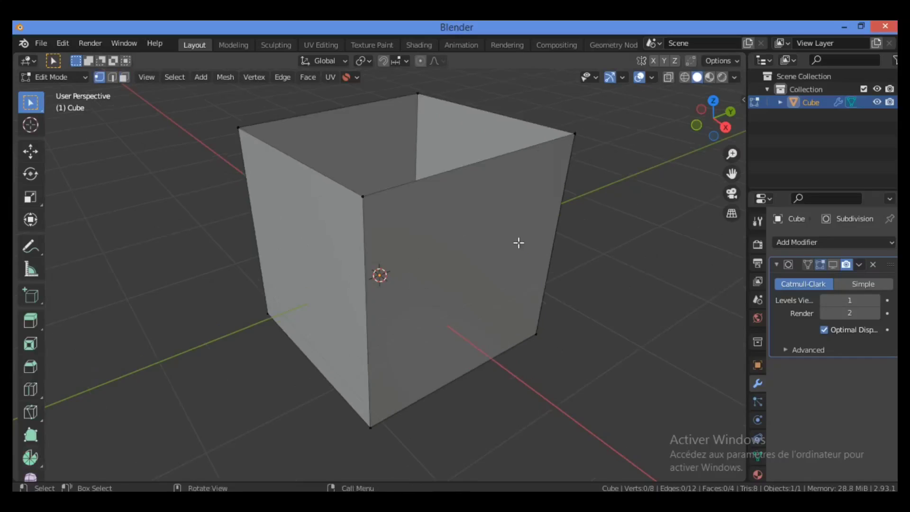
{"action": "left_click", "coordinate": [836, 266]}
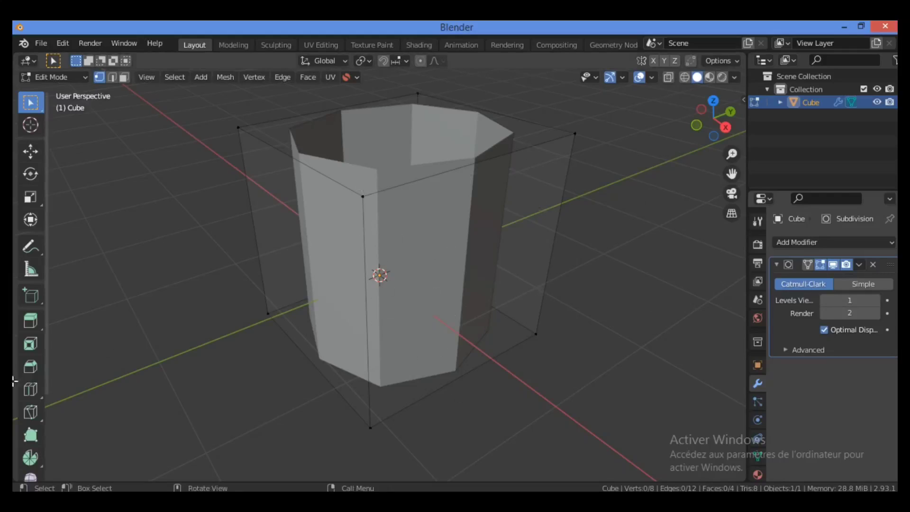
Set the Subdivision modifier's viewport levels to 2, apply it in Object Mode and return to Edit Mode.
{"action": "scroll", "coordinate": [19, 349], "scroll_direction": "down", "scroll_amount": 5}
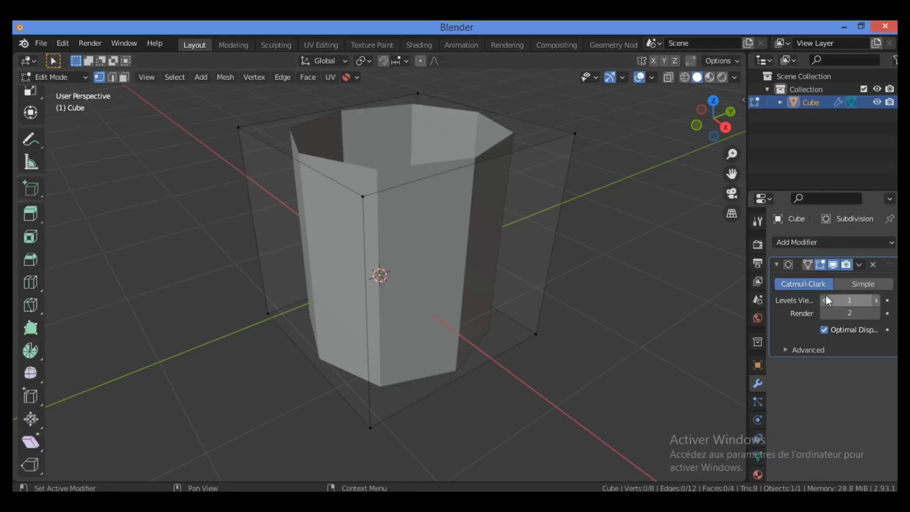
{"action": "left_click", "coordinate": [876, 301]}
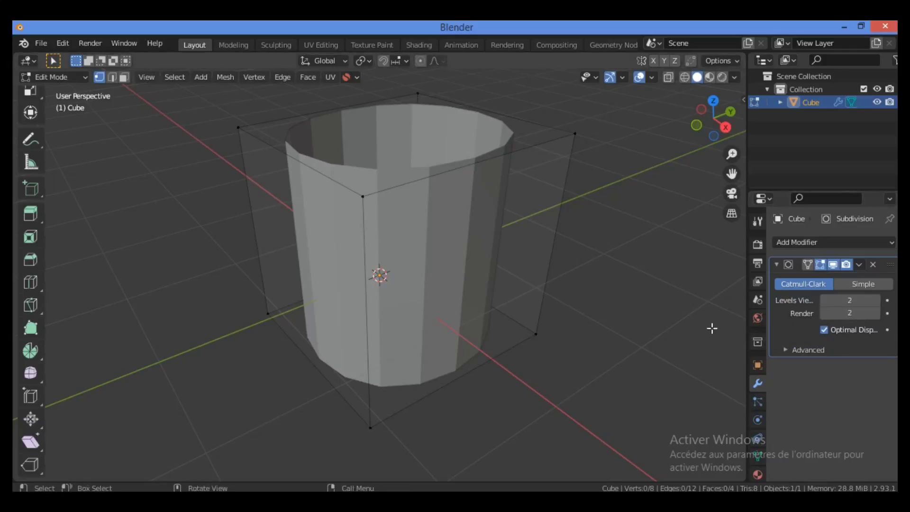
{"action": "key", "text": "Tab"}
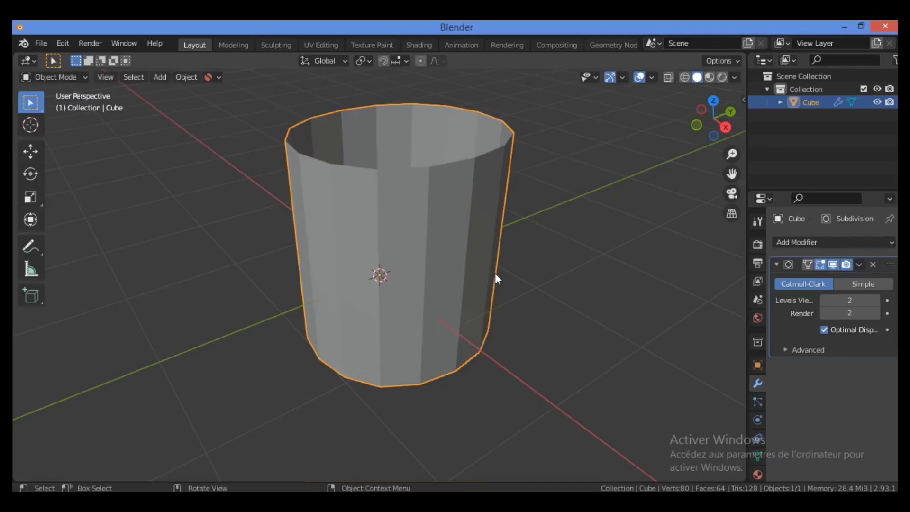
{"action": "left_click", "coordinate": [859, 264]}
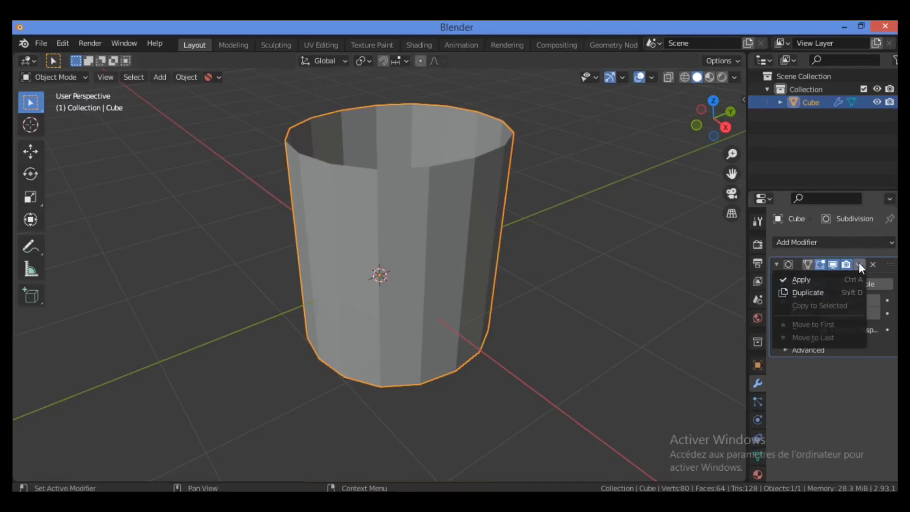
{"action": "left_click", "coordinate": [825, 279]}
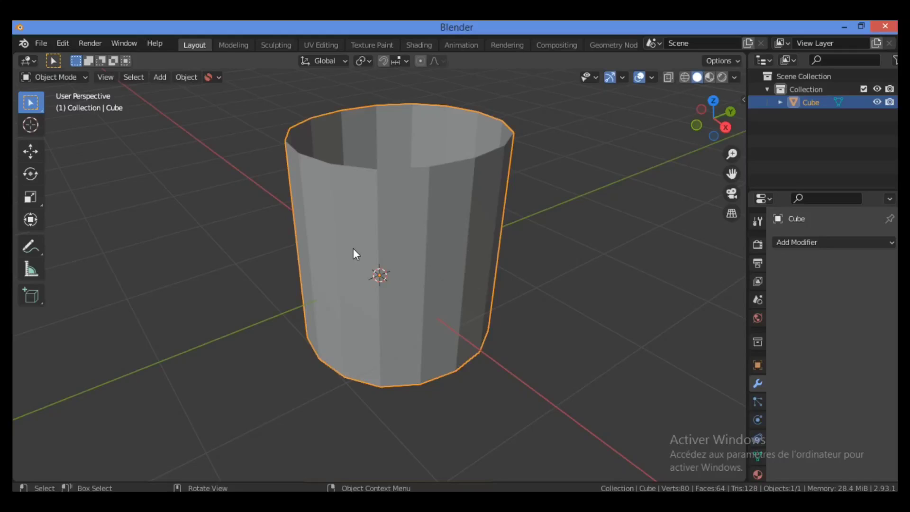
{"action": "key", "text": "Tab"}
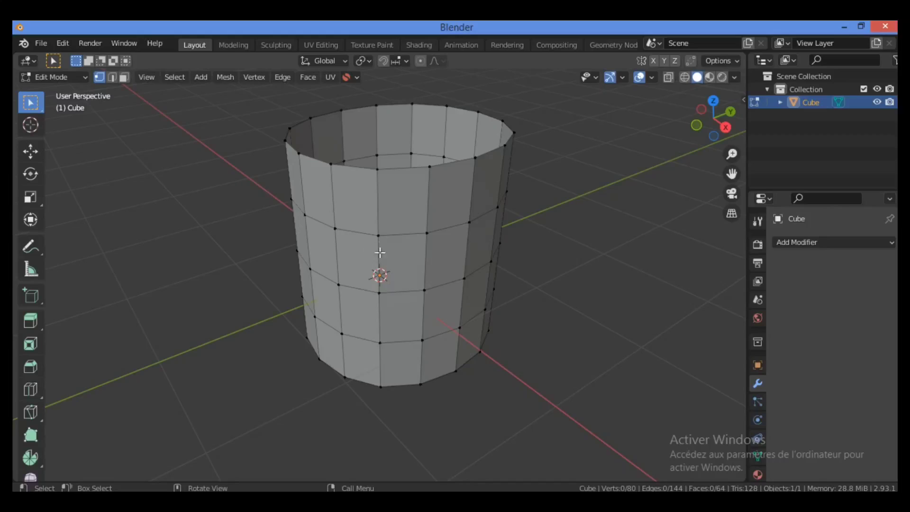
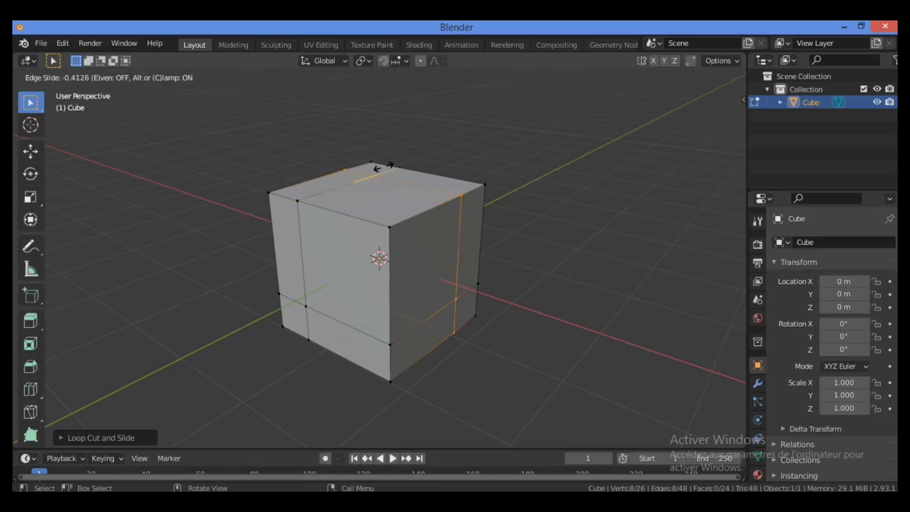
Place the vertical loop cut off-centre, close to the far corner edge of the cube's darker side face.
{"action": "left_click", "coordinate": [387, 166]}
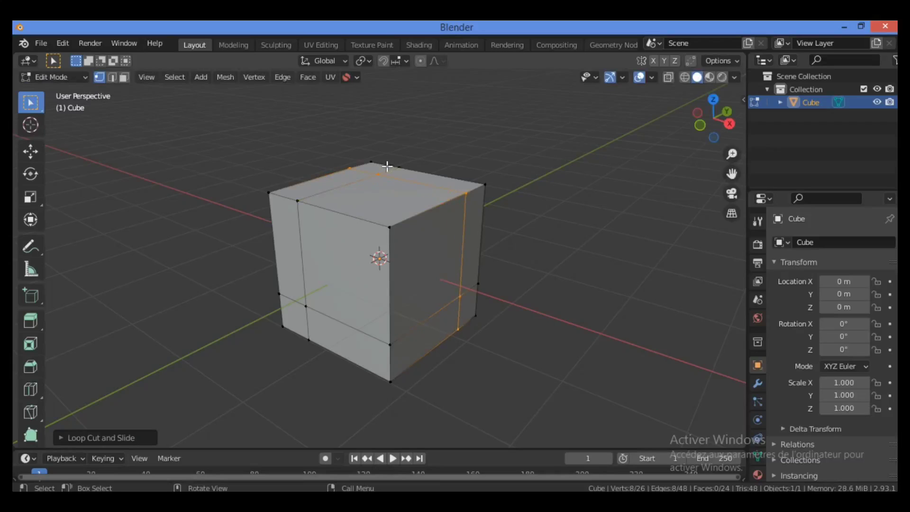
Vertex-slide the new loop's bottom vertex along the cube's lower edge towards the nearest corner, and deselect it.
{"action": "left_click_drag", "start_coordinate": [698, 96], "coordinate": [544, 266]}
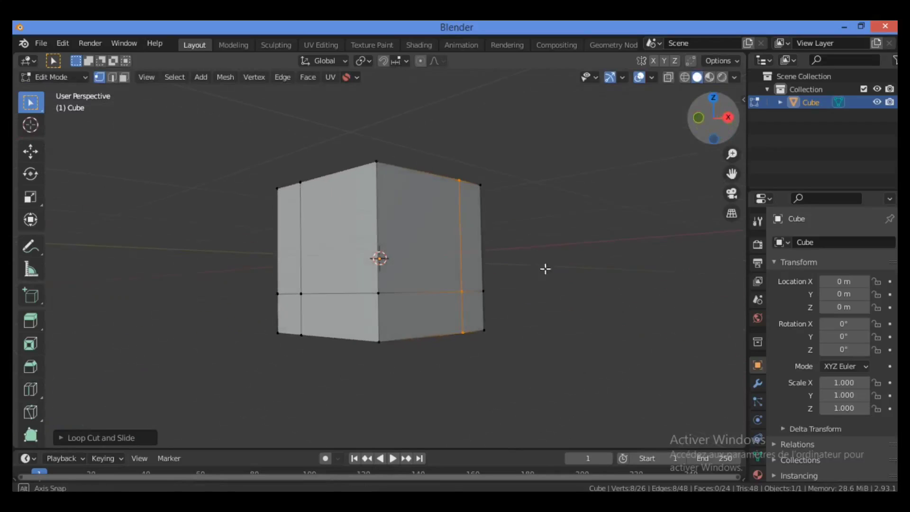
{"action": "left_click", "coordinate": [461, 334]}
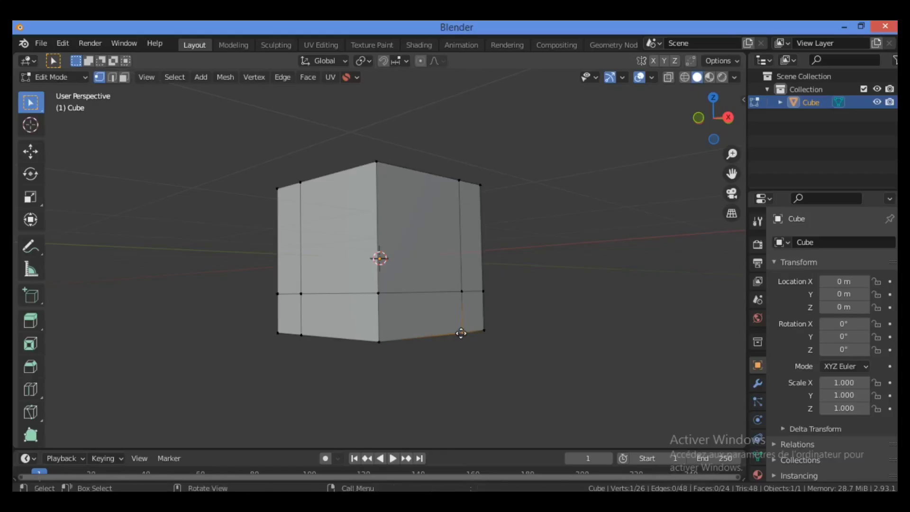
{"action": "key", "text": "g"}
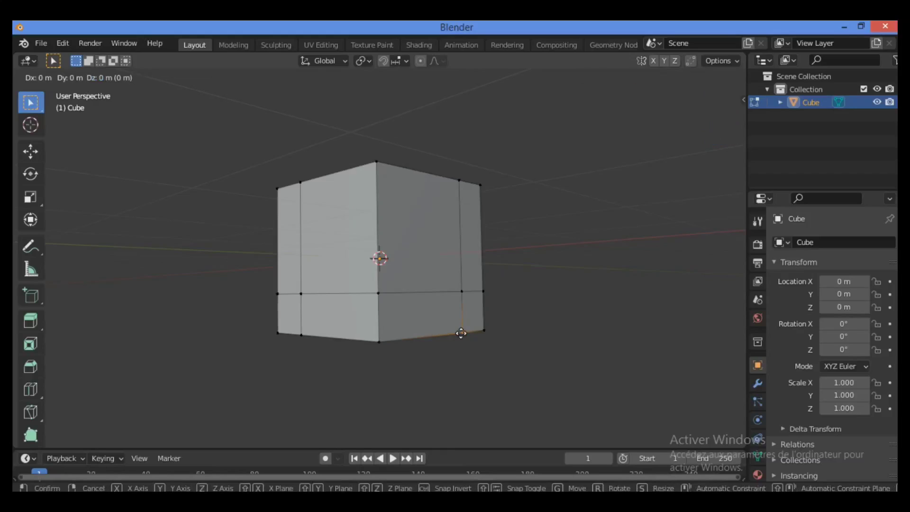
{"action": "right_click", "coordinate": [461, 334]}
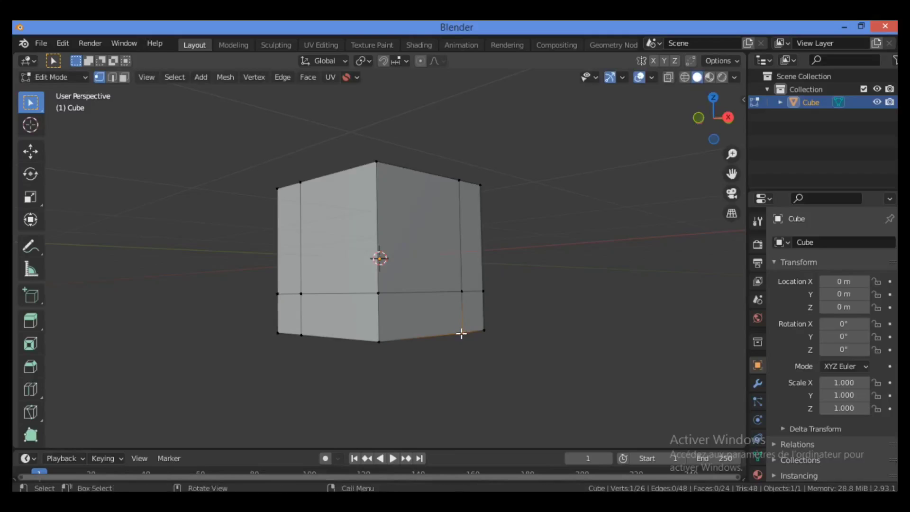
{"action": "key", "text": "shift+v"}
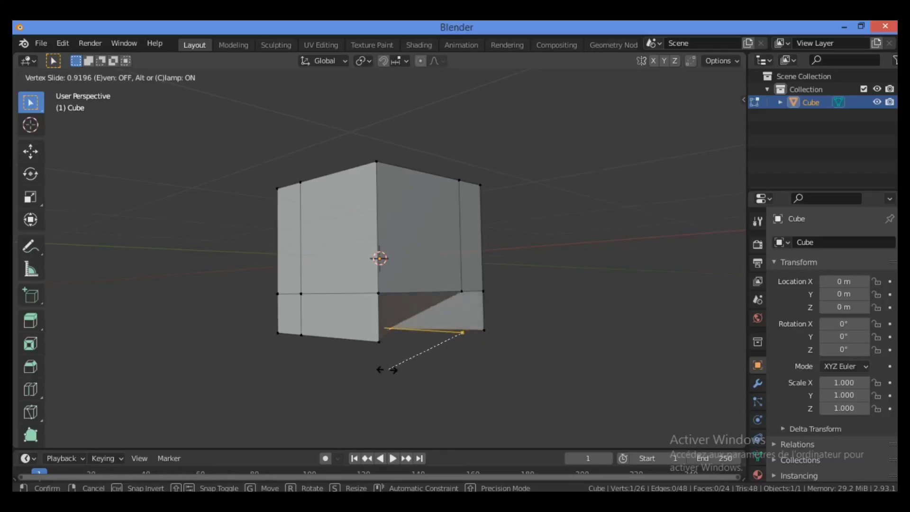
{"action": "left_click", "coordinate": [451, 354]}
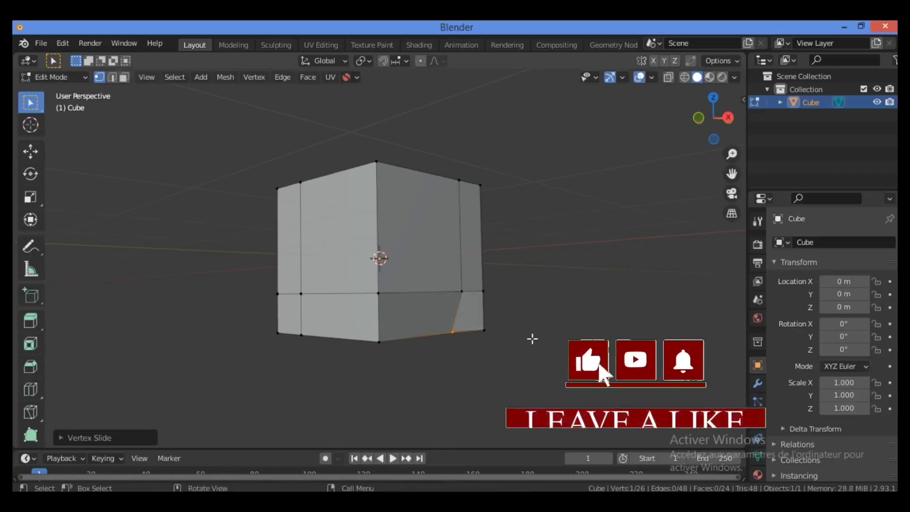
{"action": "left_click", "coordinate": [532, 339]}
Knife-cut a closed outline around the cube's nearest top corner, running across the top face and both adjoining side faces.
{"action": "middle_click_drag", "start_coordinate": [533, 339], "coordinate": [381, 225]}
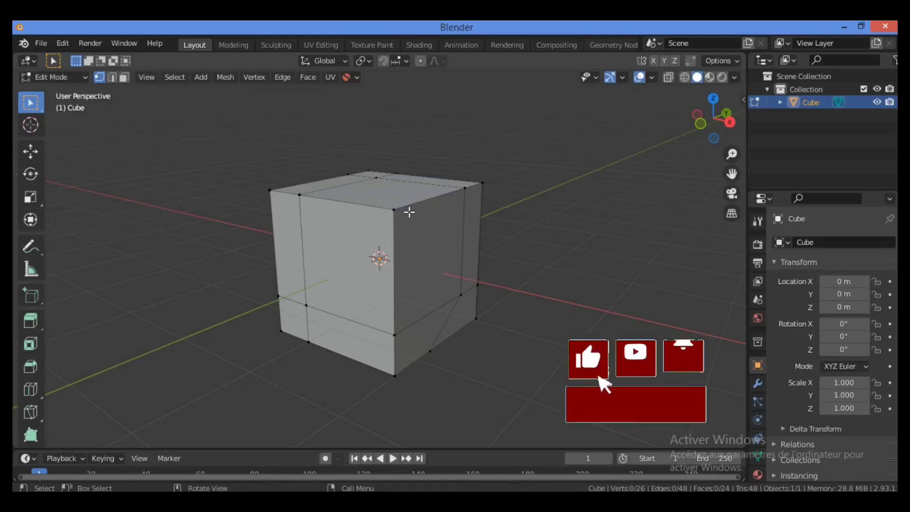
{"action": "key", "text": "k"}
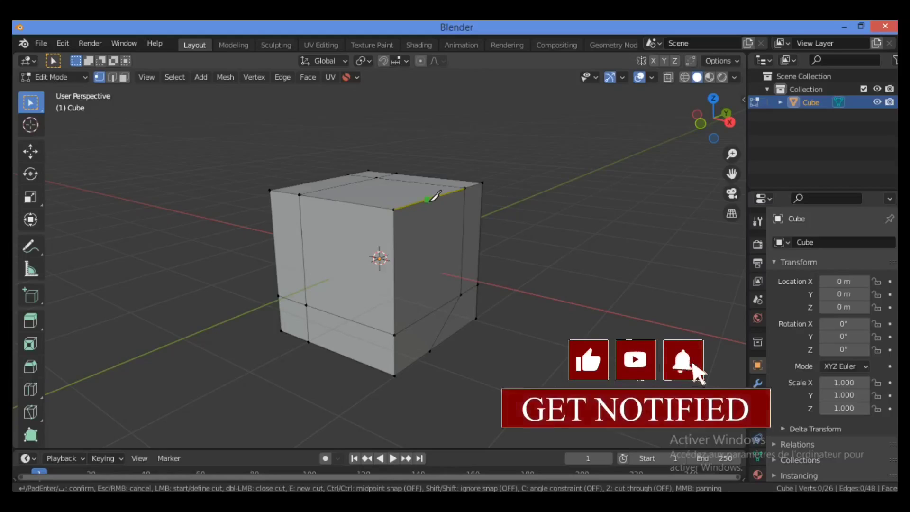
{"action": "left_click", "coordinate": [427, 199]}
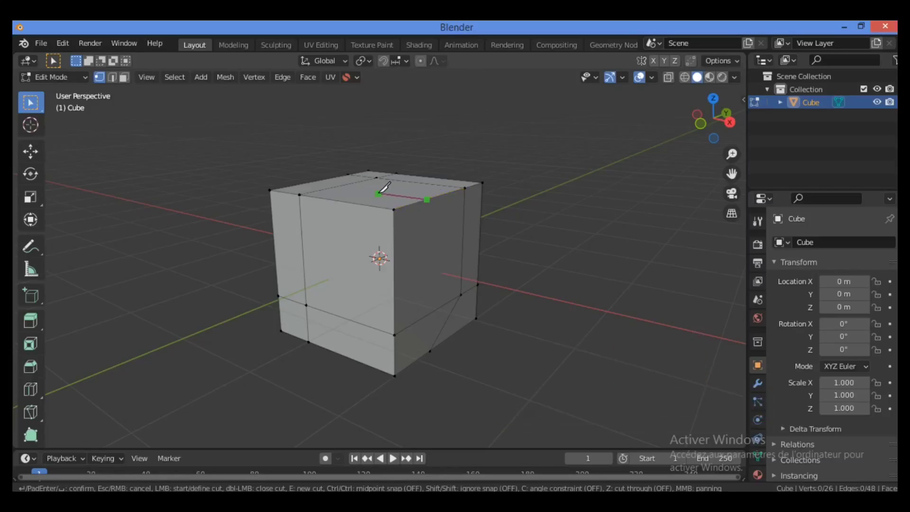
{"action": "left_click", "coordinate": [379, 193]}
{"action": "left_click", "coordinate": [351, 202]}
{"action": "left_click", "coordinate": [353, 254]}
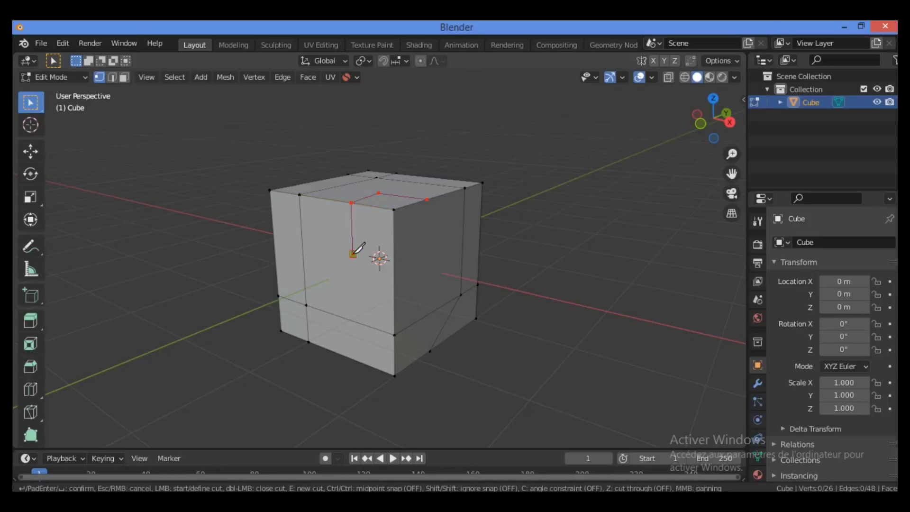
{"action": "left_click", "coordinate": [395, 262]}
{"action": "left_click", "coordinate": [427, 248]}
{"action": "left_click", "coordinate": [427, 199]}
{"action": "key", "text": "Return"}
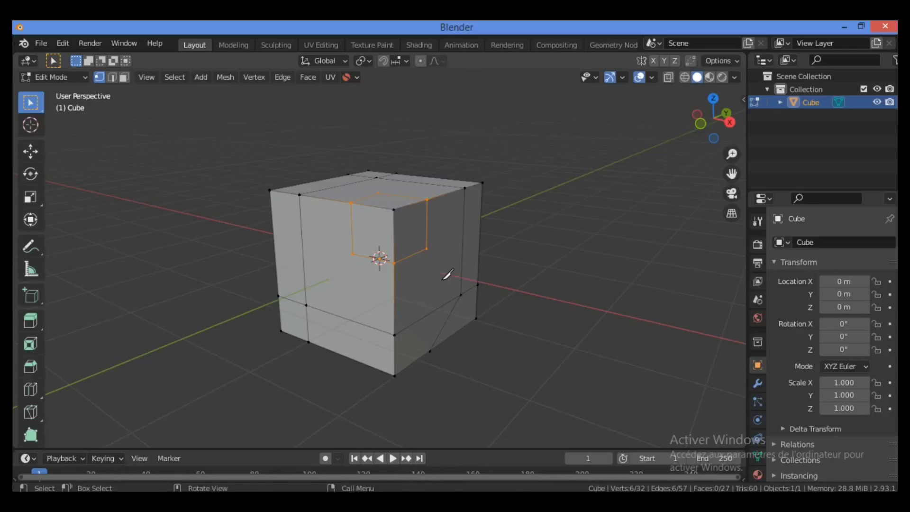
Knife-cut a diagonal edge on the darker side face from the outline's inner vertex to the vertex where the two loops cross.
{"action": "key", "text": "k"}
{"action": "left_click", "coordinate": [427, 248]}
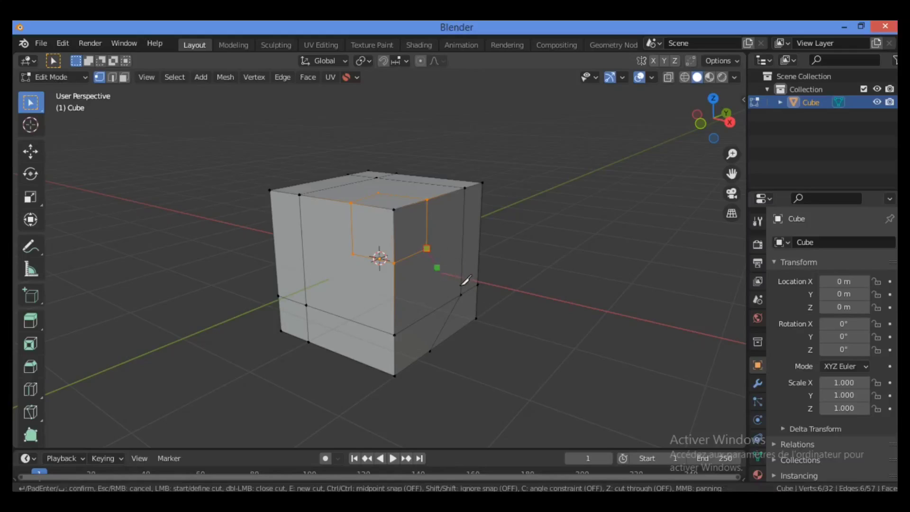
{"action": "left_click", "coordinate": [461, 295]}
{"action": "key", "text": "Return"}
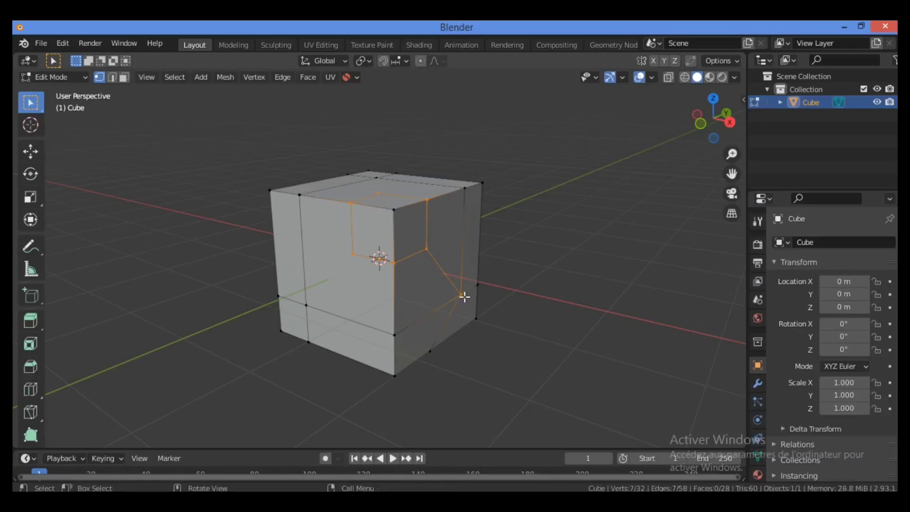
Knife-cut a horizontal edge on the lighter side face from the outline's inner vertex to the face's far vertical edge.
{"action": "key", "text": "k"}
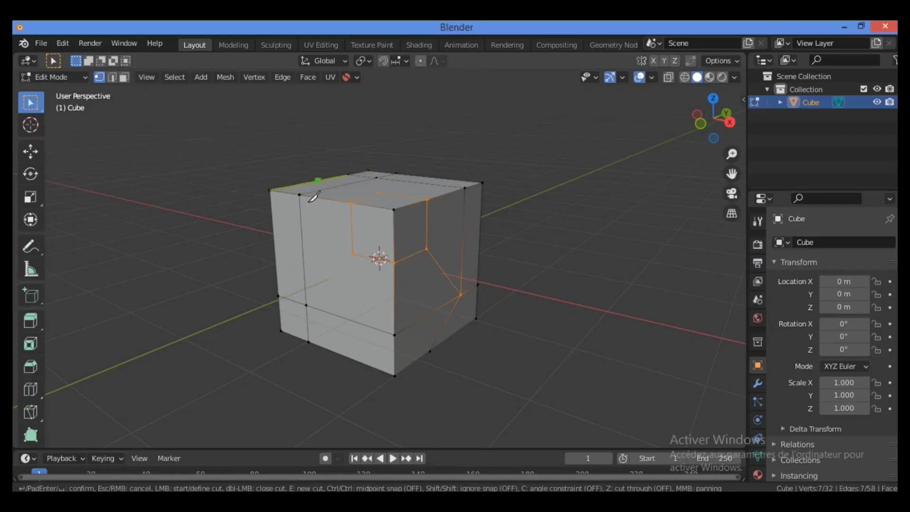
{"action": "left_click", "coordinate": [353, 254]}
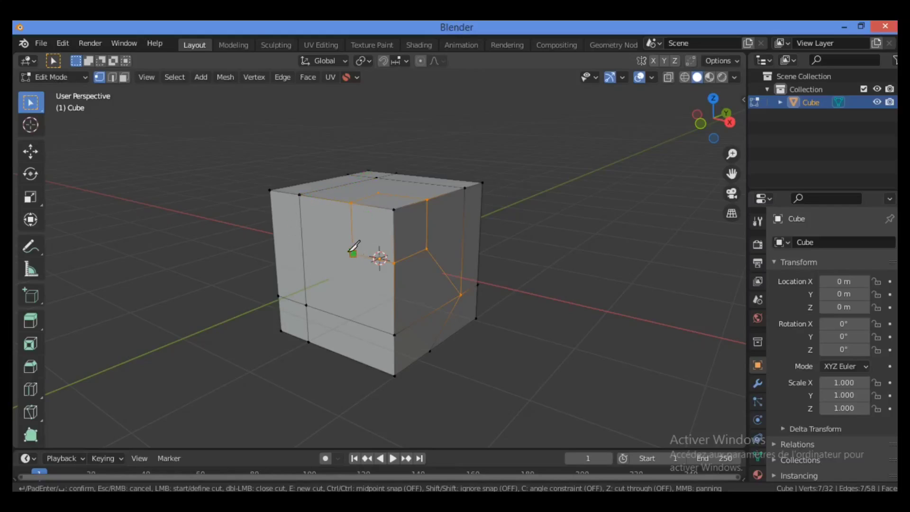
{"action": "left_click", "coordinate": [274, 235]}
{"action": "key", "text": "Return"}
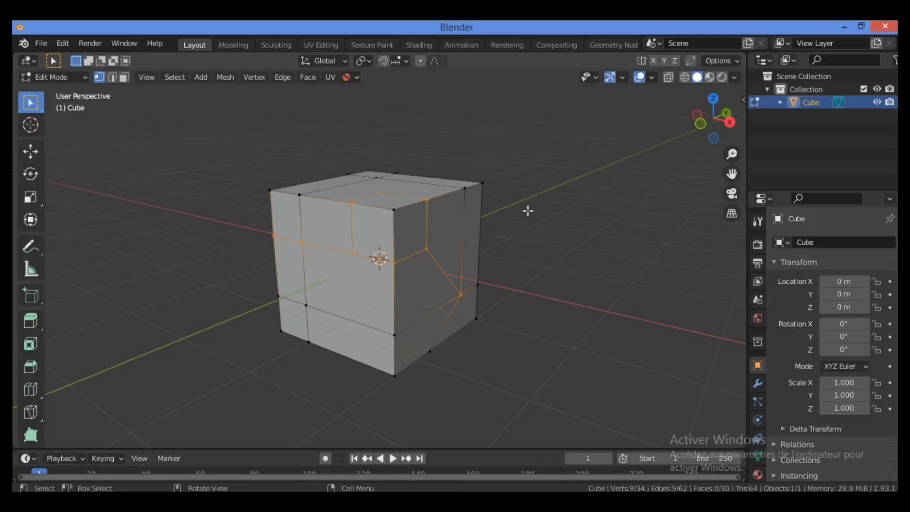
Knife-cut a vertical edge on the lighter side face from the outline's inner vertex through the lower loop to the bottom edge.
{"action": "key", "text": "k"}
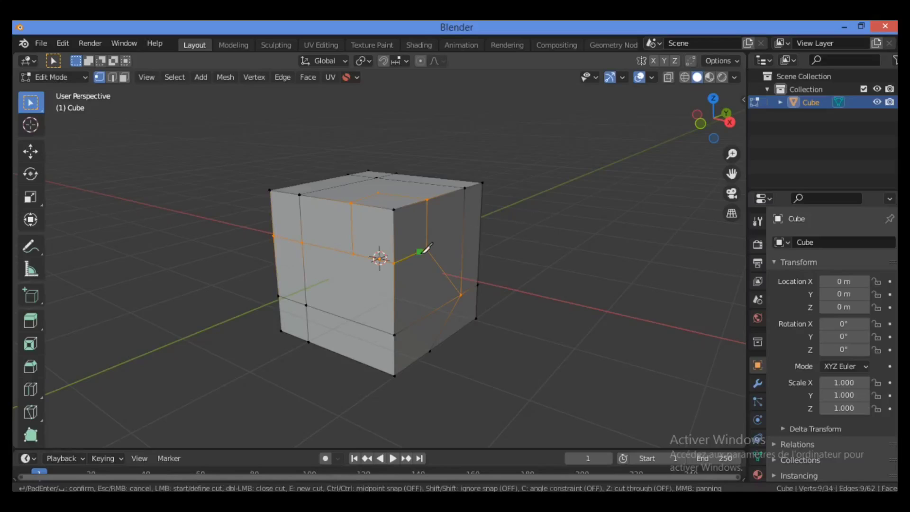
{"action": "left_click", "coordinate": [353, 253]}
{"action": "left_click", "coordinate": [357, 322]}
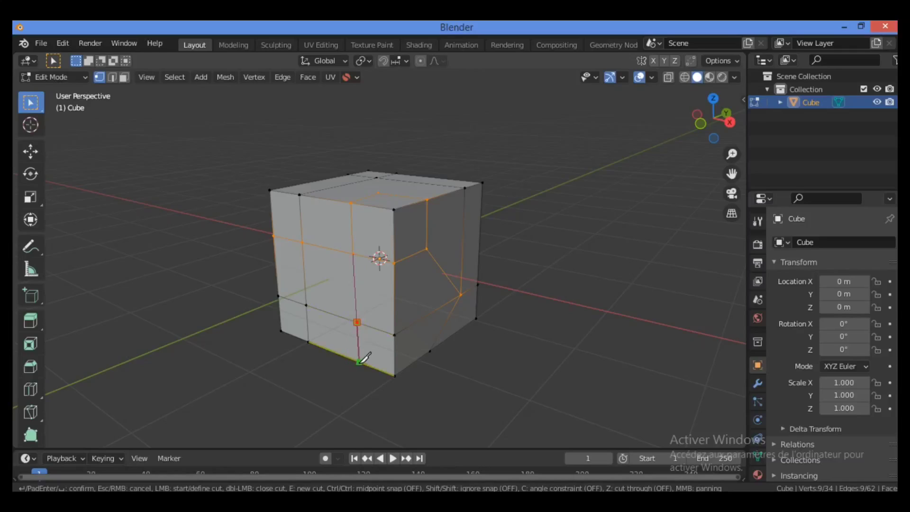
{"action": "left_click", "coordinate": [359, 362]}
{"action": "key", "text": "Return"}
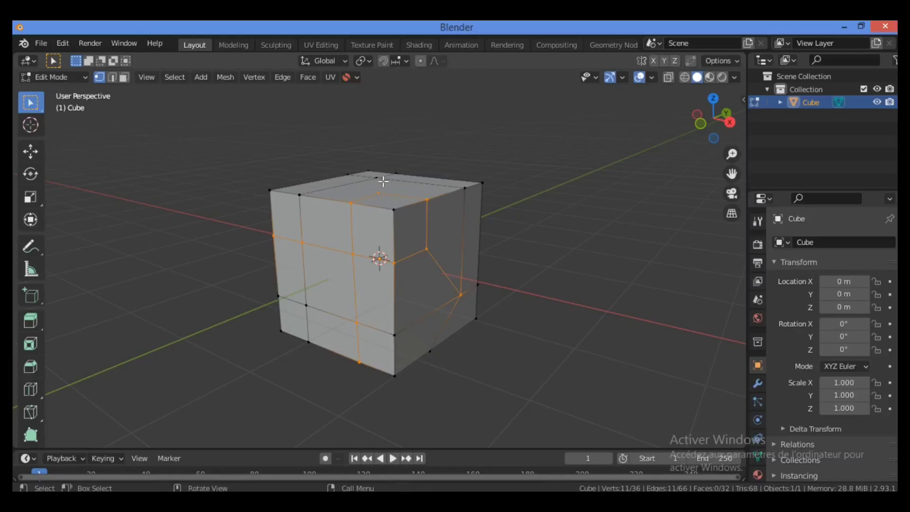
Knife-cut an edge on the top face joining the outline's inner vertex to the loop crossing, and deselect everything.
{"action": "key", "text": "k"}
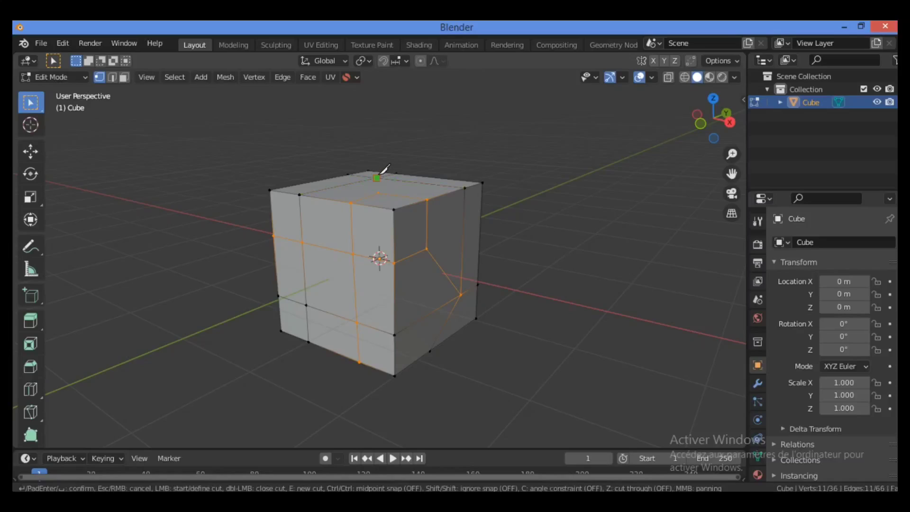
{"action": "left_click", "coordinate": [377, 178]}
{"action": "left_click", "coordinate": [379, 193]}
{"action": "key", "text": "Return"}
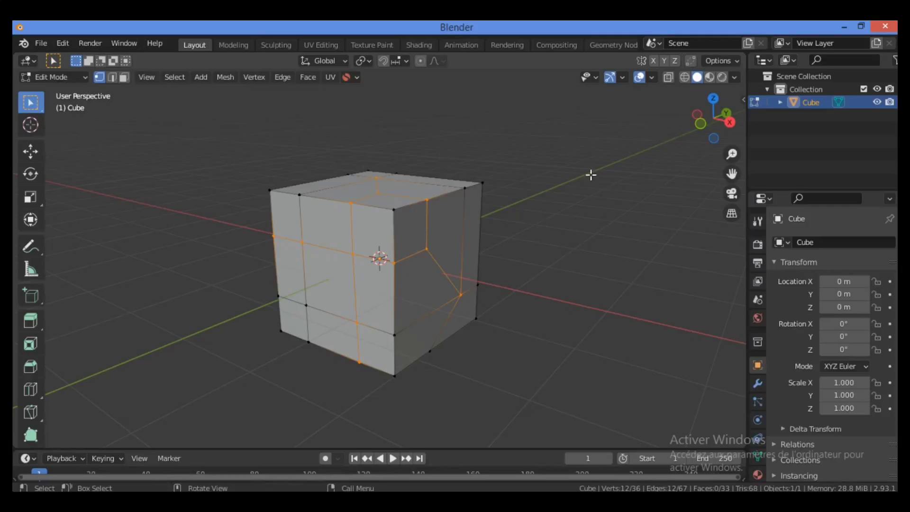
{"action": "left_click", "coordinate": [607, 197]}
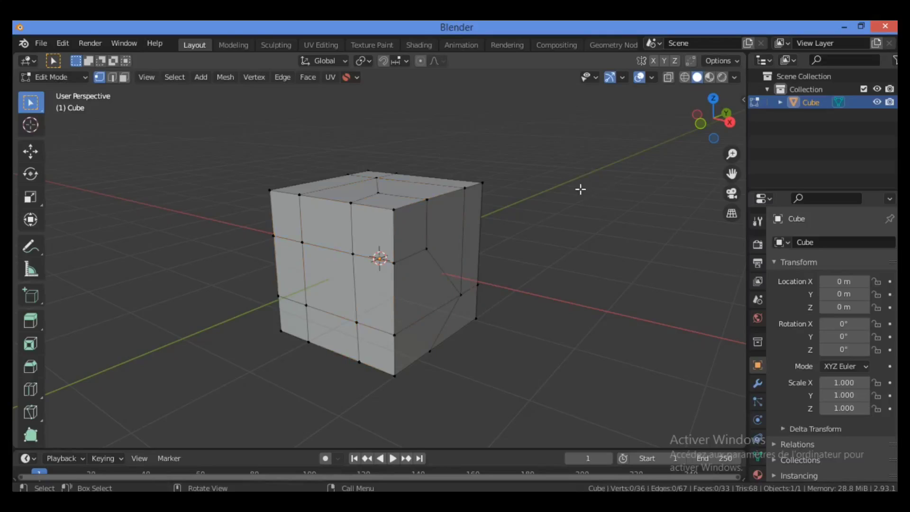
Add a loop cut through the top face's new diagonal edge, deselect it and reselect the whole loop to examine its path.
{"action": "key", "text": "ctrl+r"}
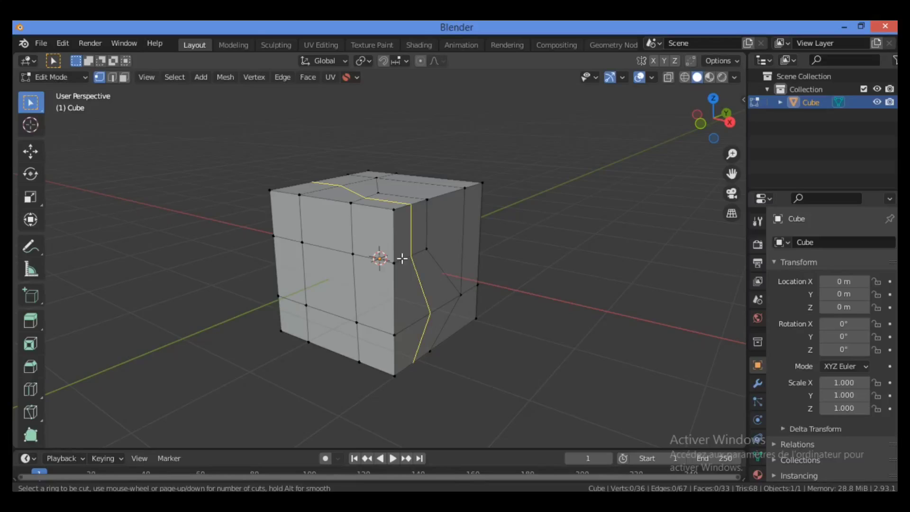
{"action": "left_click", "coordinate": [376, 185]}
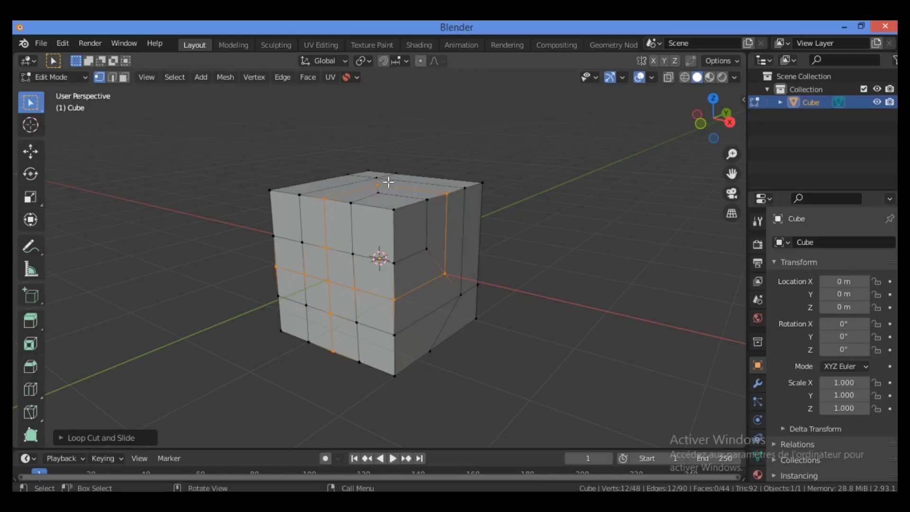
{"action": "left_click", "coordinate": [478, 180]}
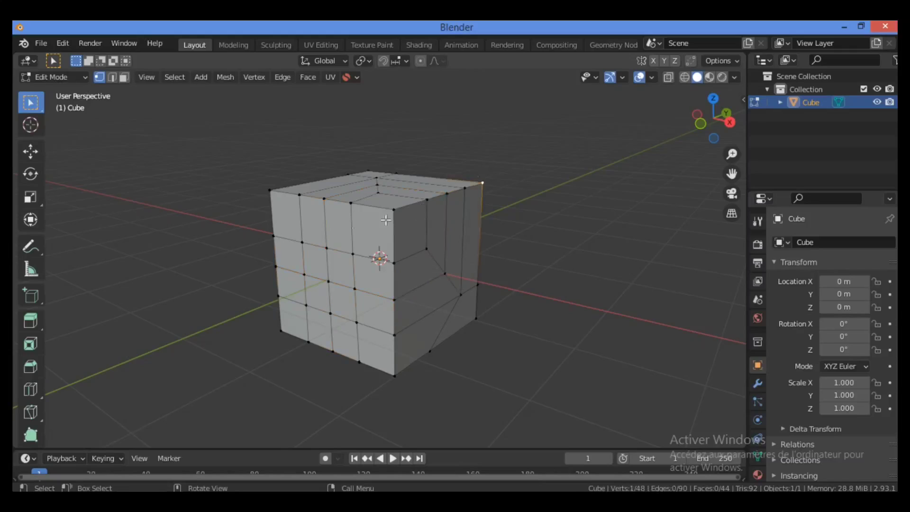
{"action": "left_click", "coordinate": [324, 210], "text": "alt"}
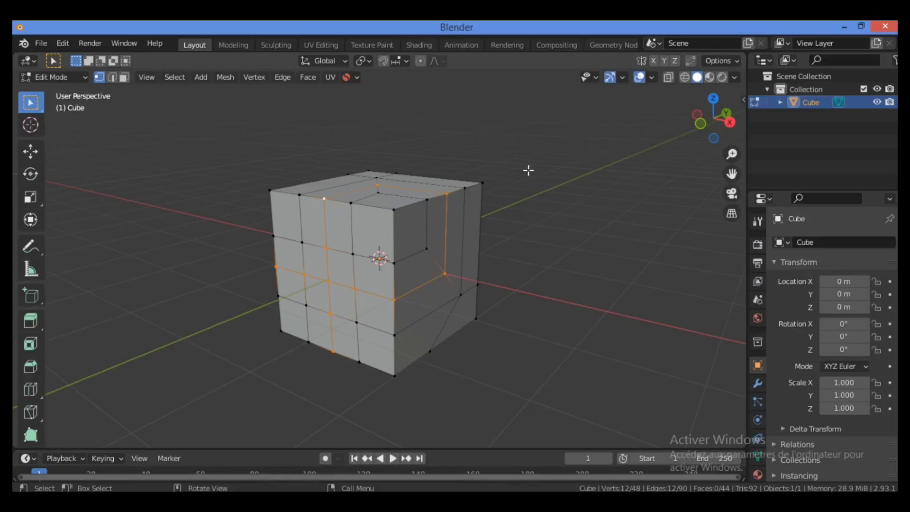
{"action": "left_click_drag", "start_coordinate": [714, 118], "coordinate": [496, 164]}
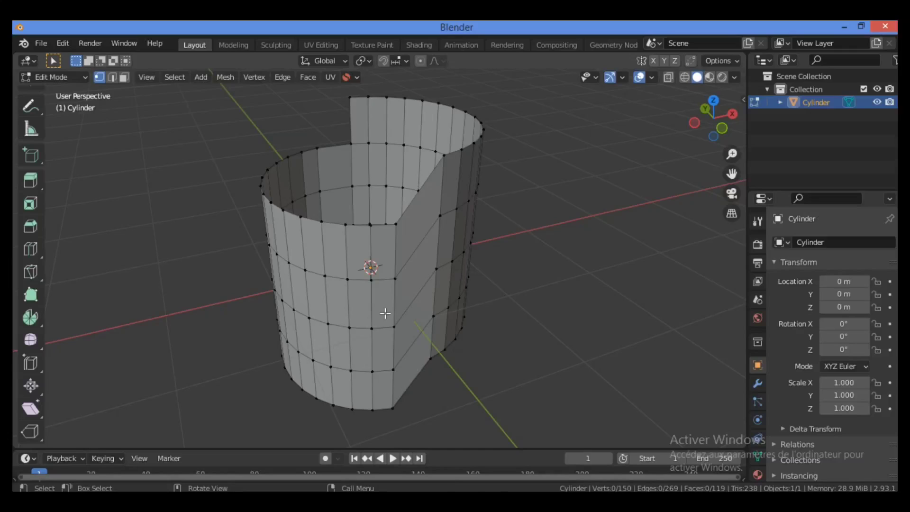
Preview the horizontal and vertical loop cut paths on the spiral-shaped cylinder.
{"action": "key", "text": "ctrl+r"}
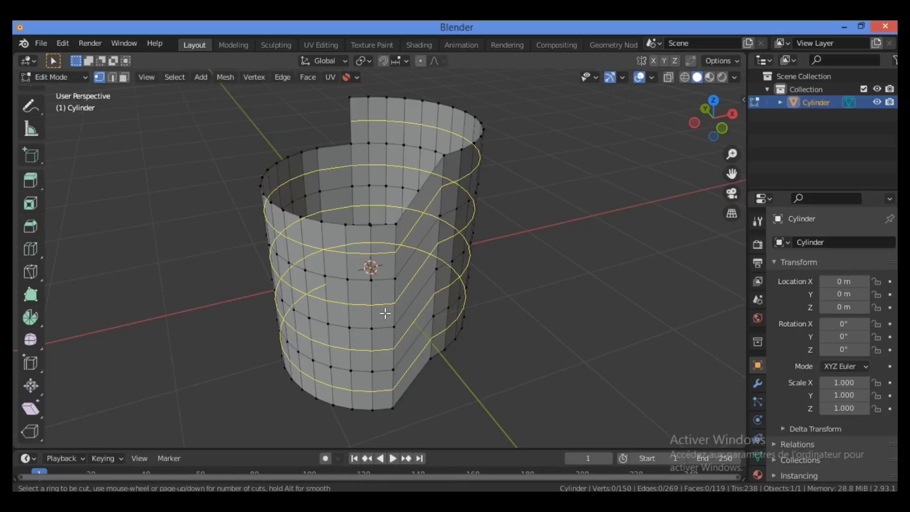
{"action": "scroll", "coordinate": [423, 365], "scroll_direction": "down", "scroll_amount": 3}
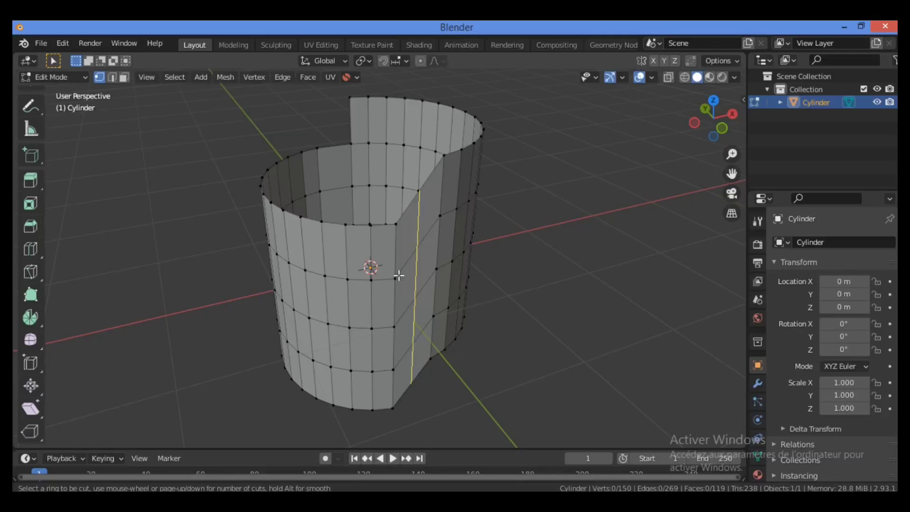
{"action": "scroll", "coordinate": [382, 267], "scroll_direction": "up", "scroll_amount": 5}
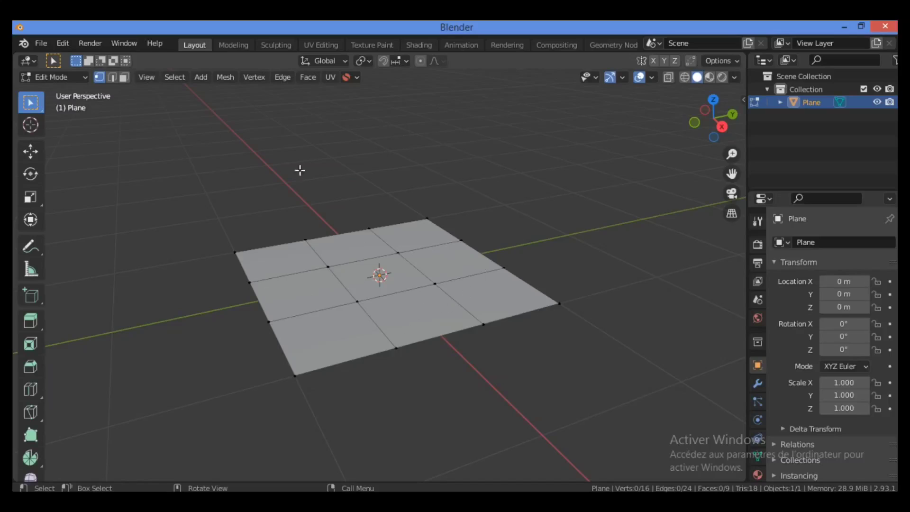
Extrude the plane's centre face upwards by about 0.49 m in face select mode.
{"action": "left_click", "coordinate": [125, 78]}
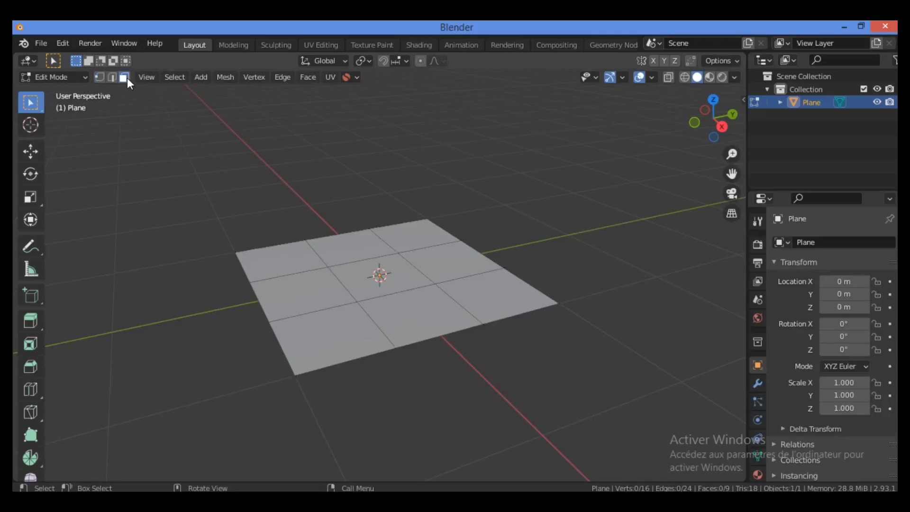
{"action": "left_click", "coordinate": [388, 273]}
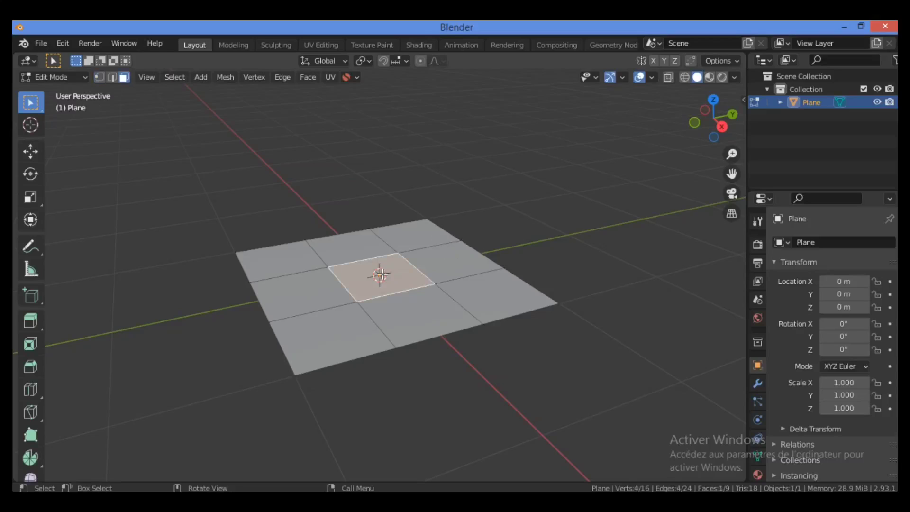
{"action": "key", "text": "e"}
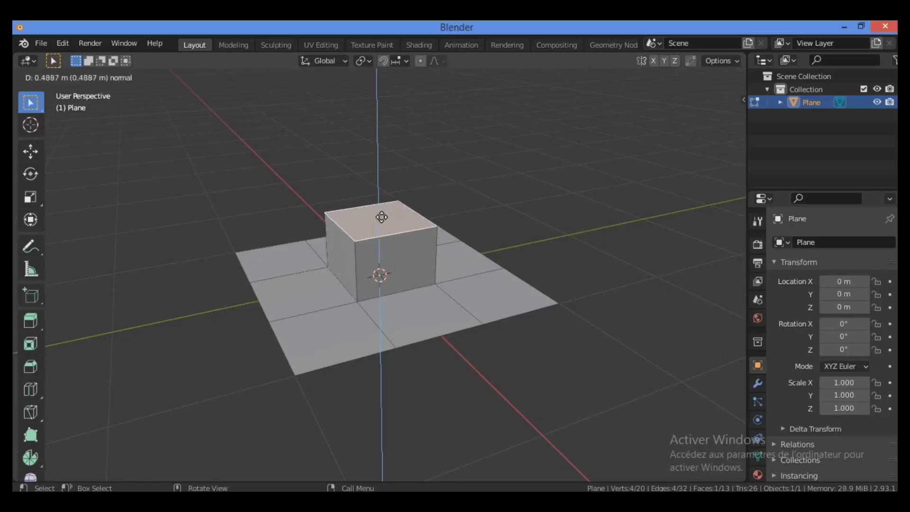
{"action": "left_click", "coordinate": [382, 217]}
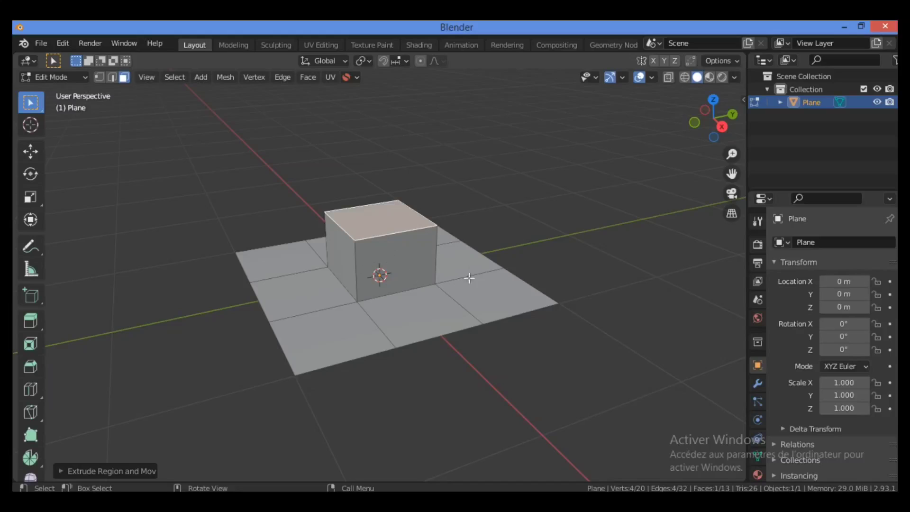
Preview loop cut paths around the plane's extruded centre section and leave the Loop Cut tool without cutting.
{"action": "key", "text": "ctrl+r"}
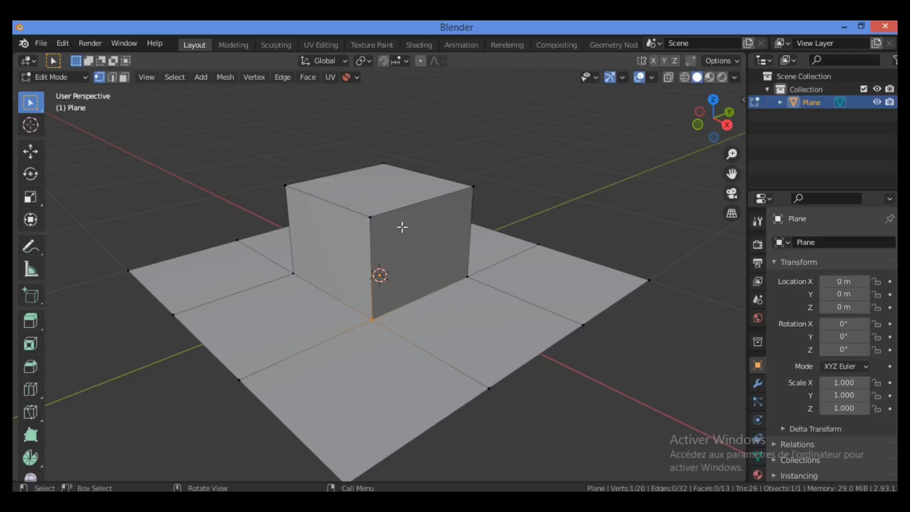
{"action": "middle_click_drag", "start_coordinate": [385, 231], "coordinate": [429, 362]}
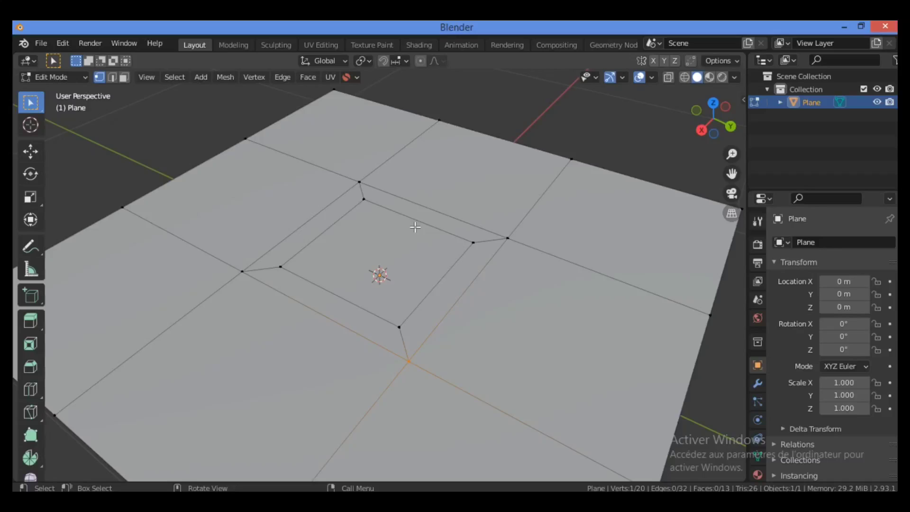
{"action": "key", "text": "ctrl+r"}
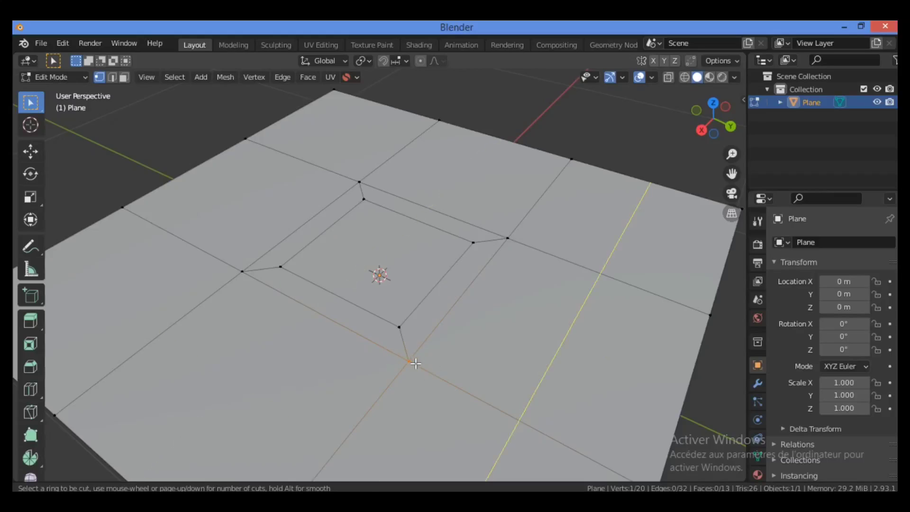
{"action": "key", "text": "Escape"}
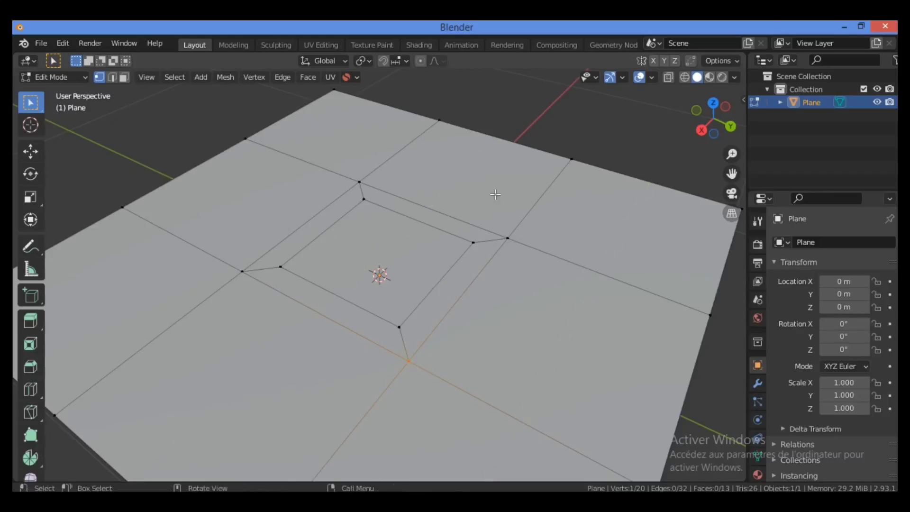